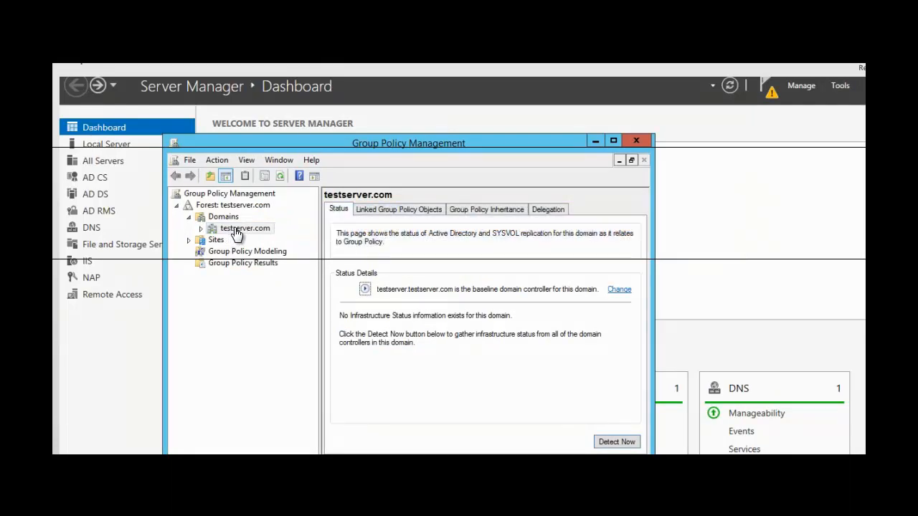
Step: Create a new organizational unit named Library OU in the testserver.com domain
right_click(237, 234)
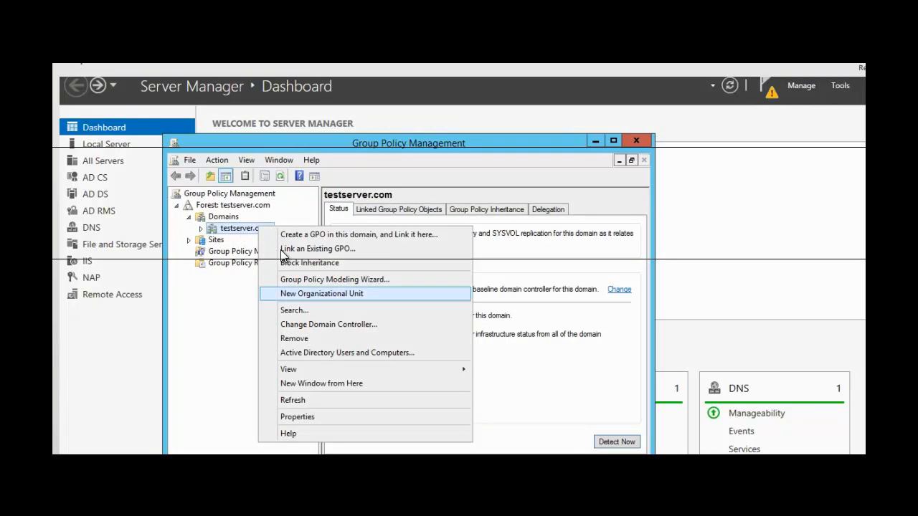
left_click(321, 295)
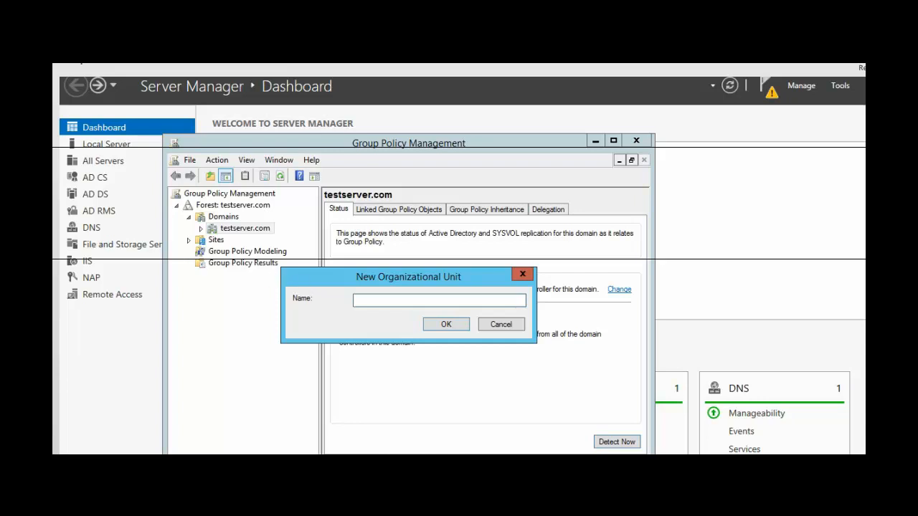
type("Library OU")
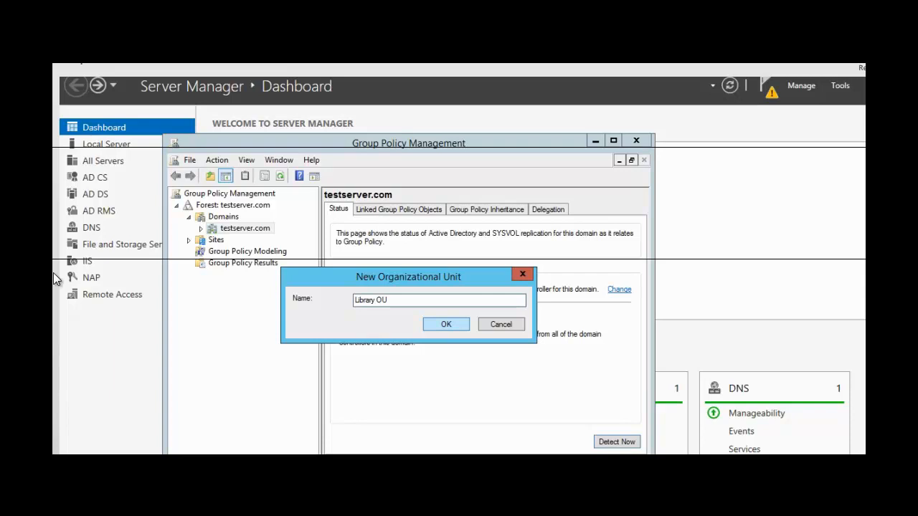
left_click(448, 324)
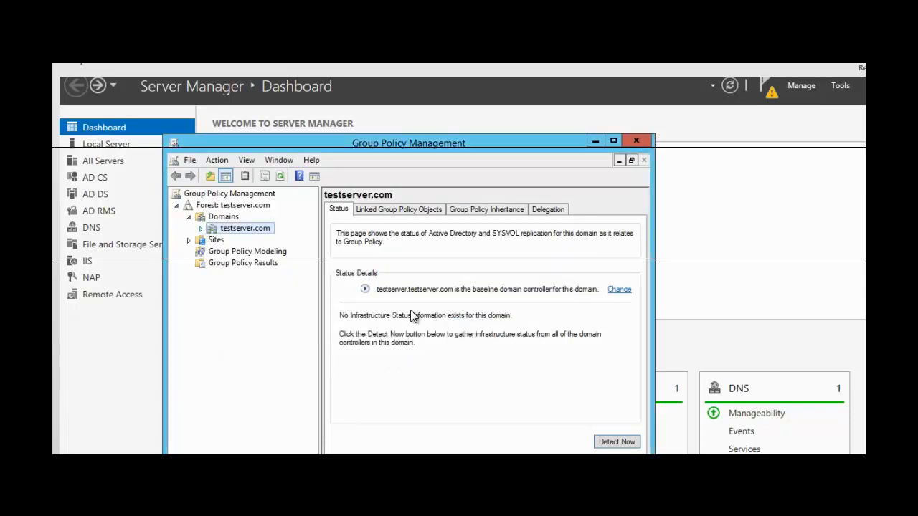
Step: Create a GPO named Library GPO in the testserver.com domain and link it to Library OU
left_click(199, 231)
left_click(201, 229)
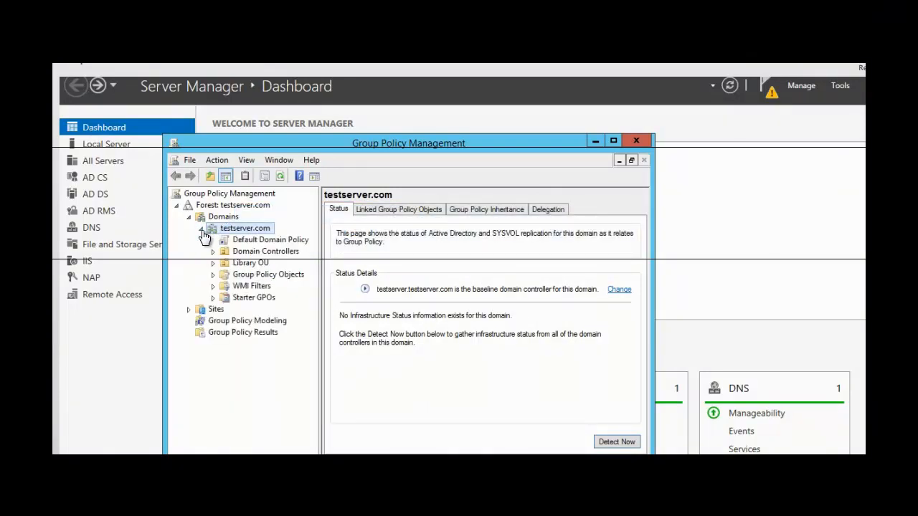
right_click(253, 268)
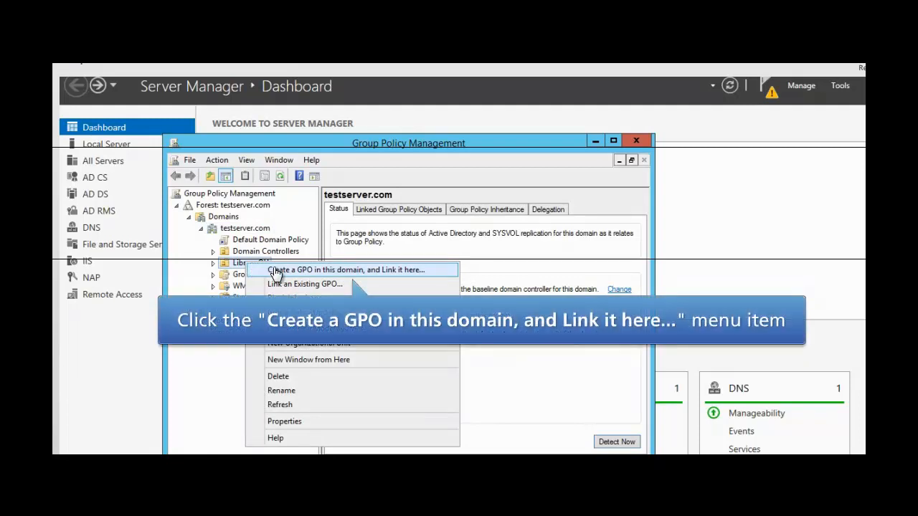
left_click(276, 271)
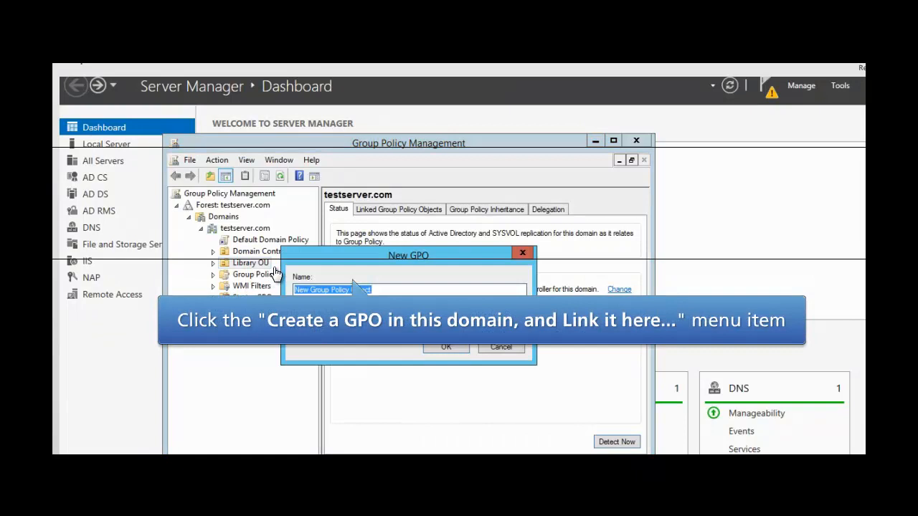
key("BackSpace")
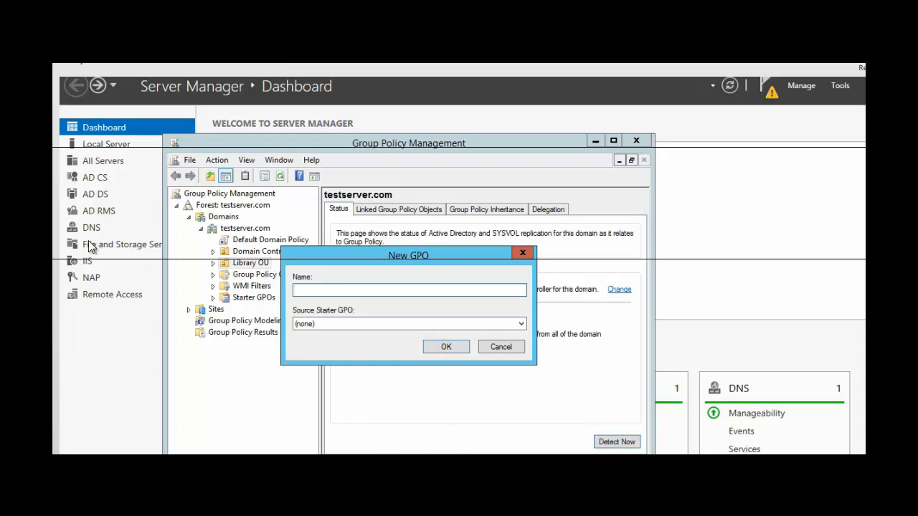
type("Library GPO")
left_click(446, 347)
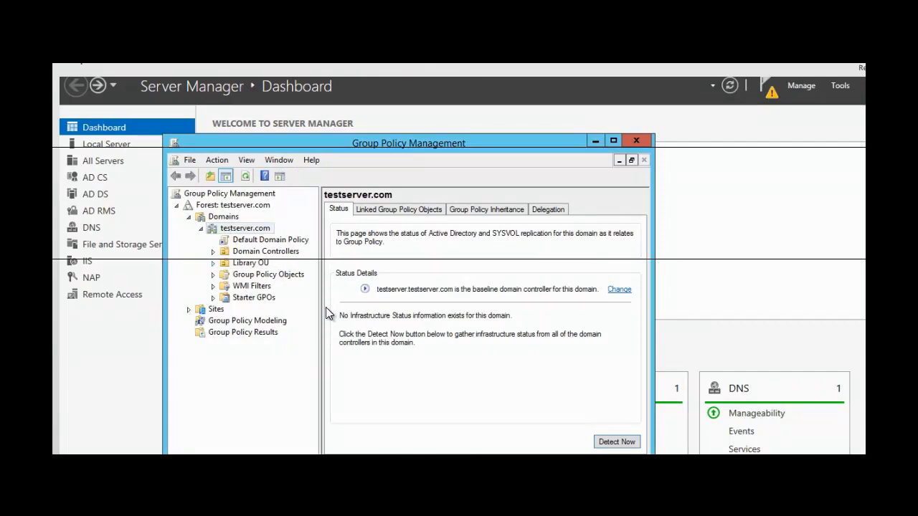
Step: Open Library GPO for editing and go to its computer Group Policy settings under Administrative Templates, System
left_click(213, 263)
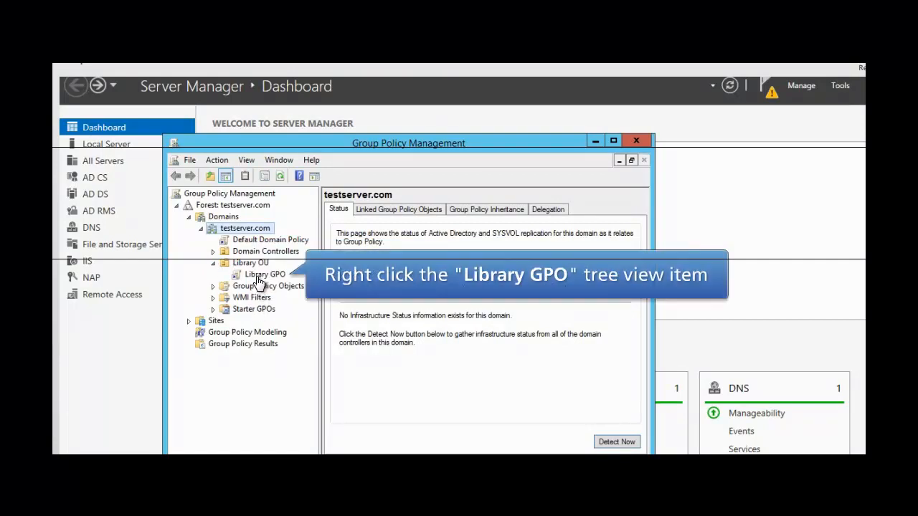
right_click(261, 276)
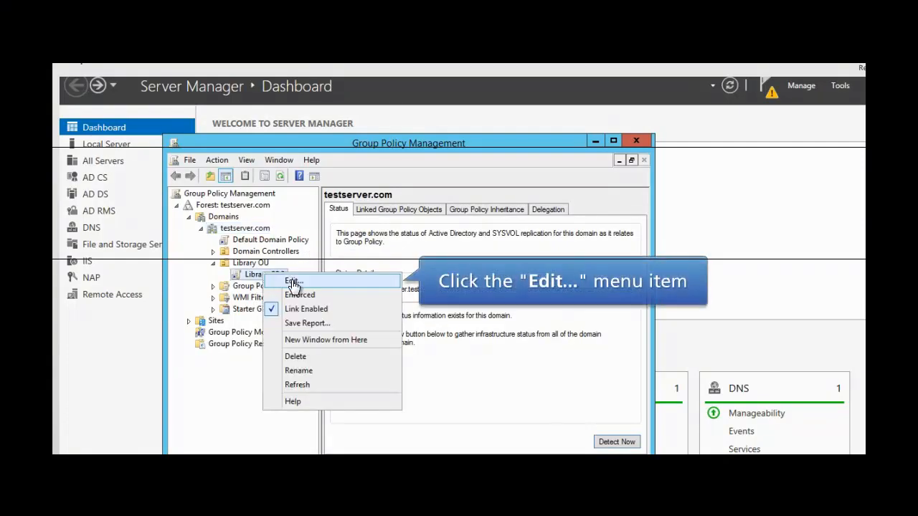
left_click(293, 282)
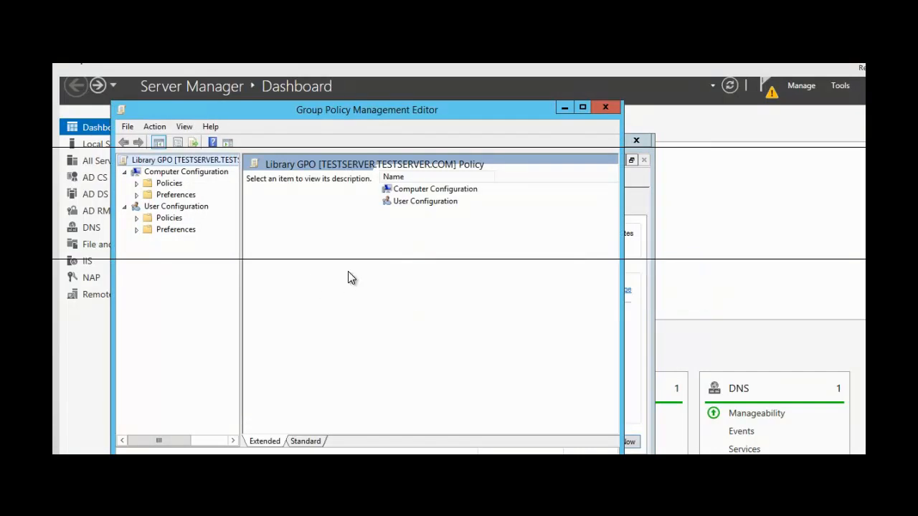
double_click(428, 191)
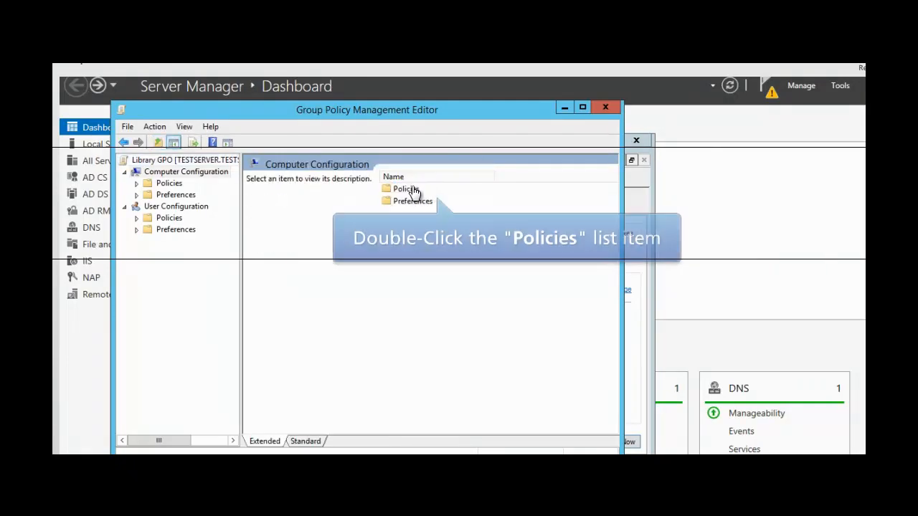
double_click(413, 191)
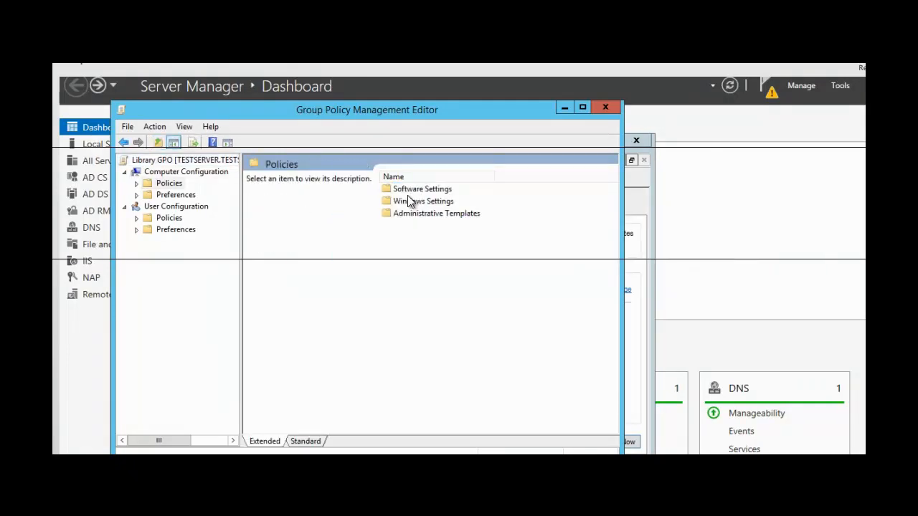
double_click(407, 217)
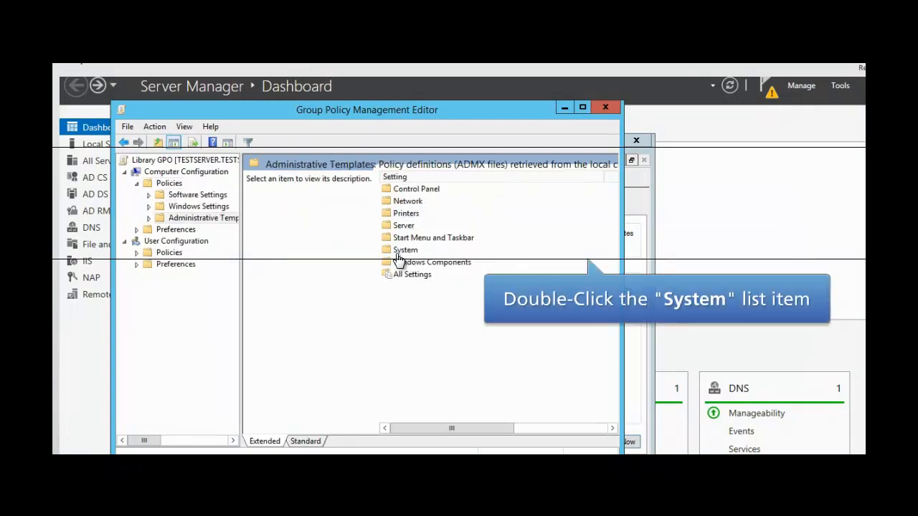
double_click(399, 251)
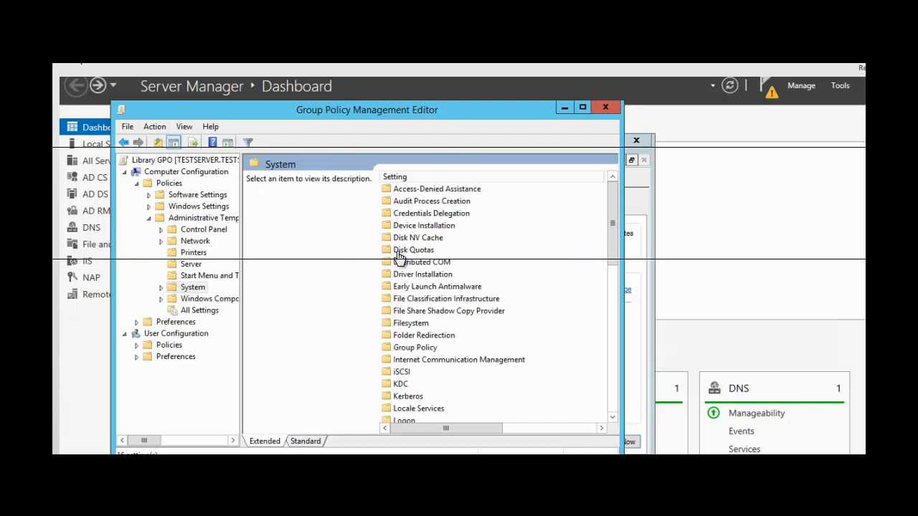
double_click(404, 347)
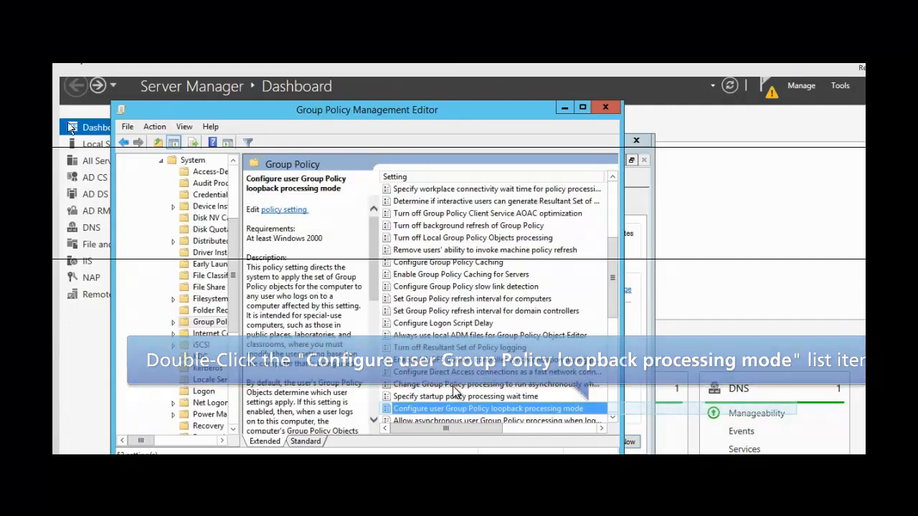
Step: Enable user Group Policy loopback processing in Replace mode for Library GPO and close the policy editor
double_click(533, 410)
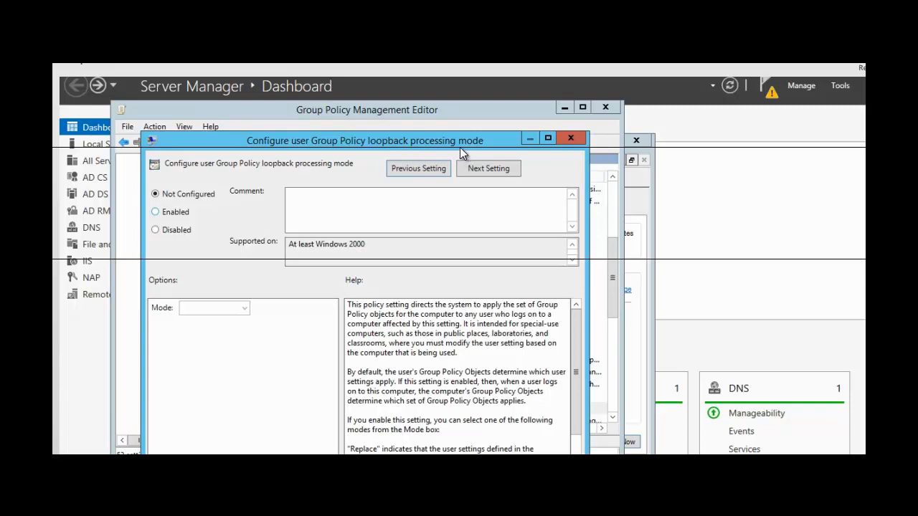
left_click(156, 213)
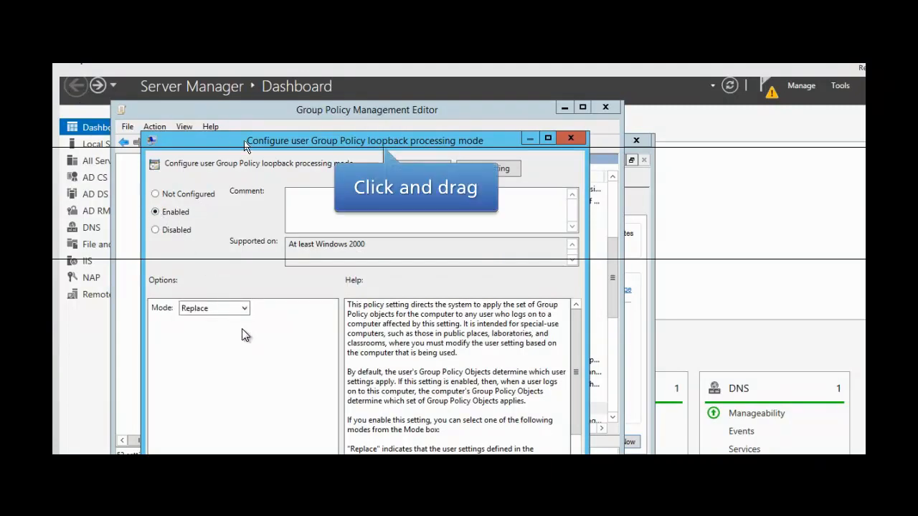
left_click_drag(388, 142, 406, 89)
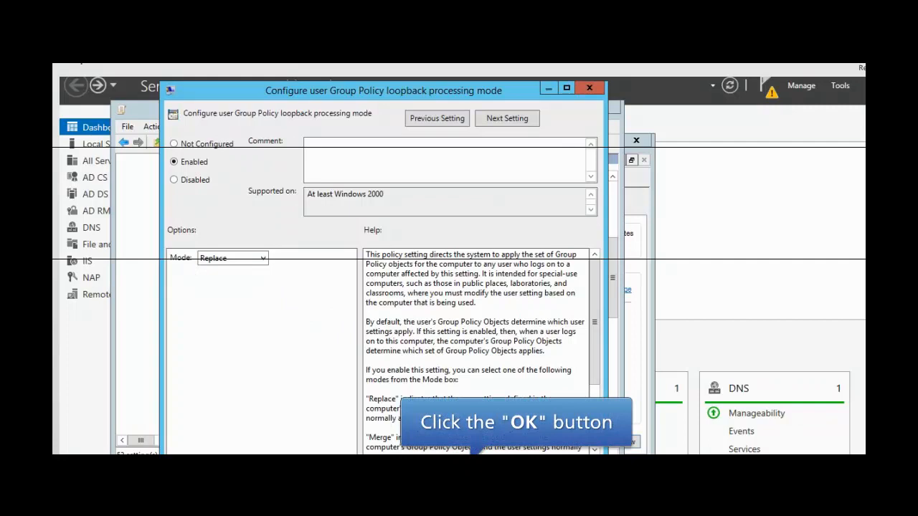
left_click(468, 469)
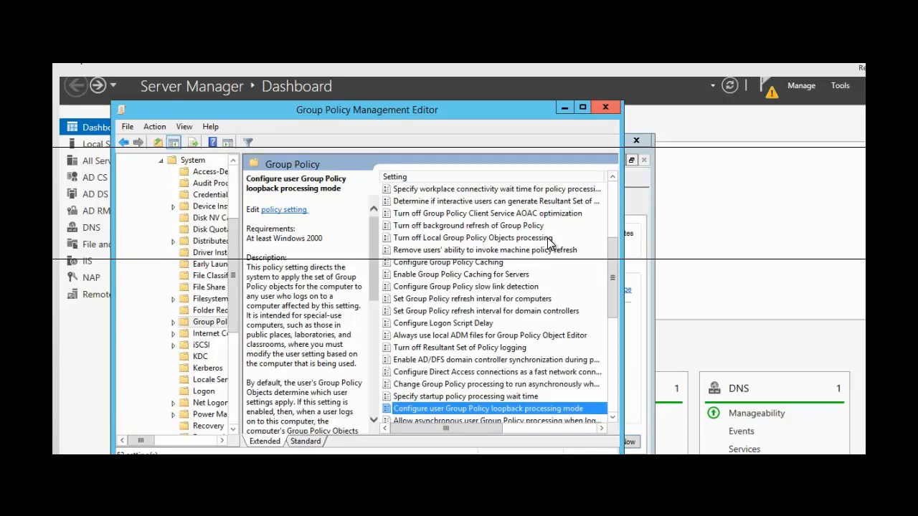
left_click(606, 109)
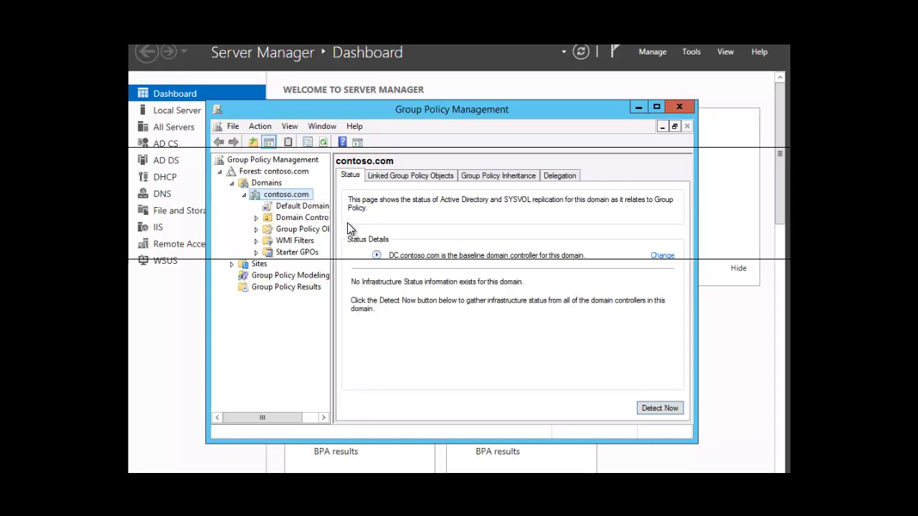
Step: Open contoso.com's Default Domain Policy for editing and go to its computer Group Policy settings under Administrative Templates, System
right_click(304, 209)
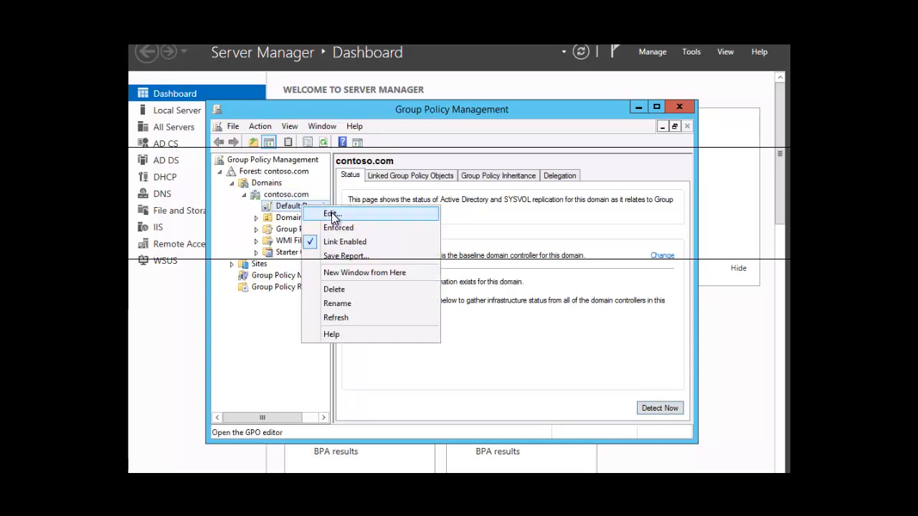
left_click(332, 214)
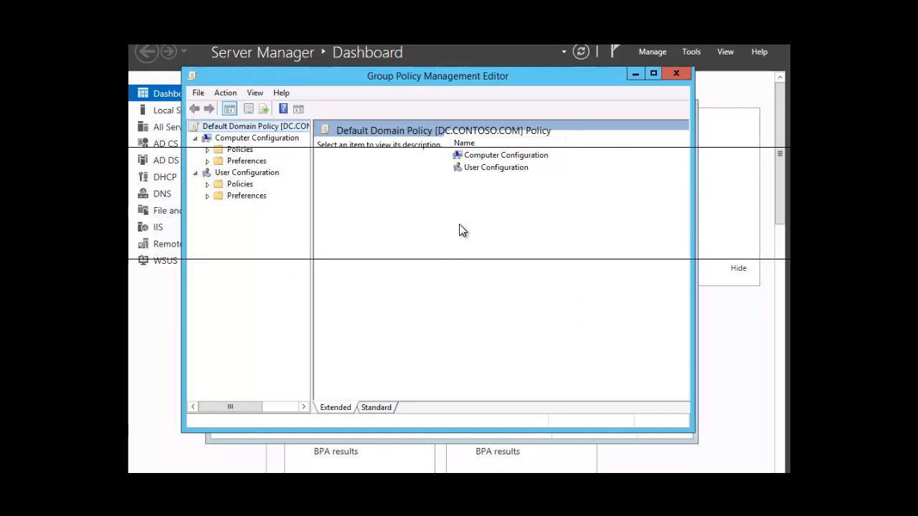
double_click(484, 155)
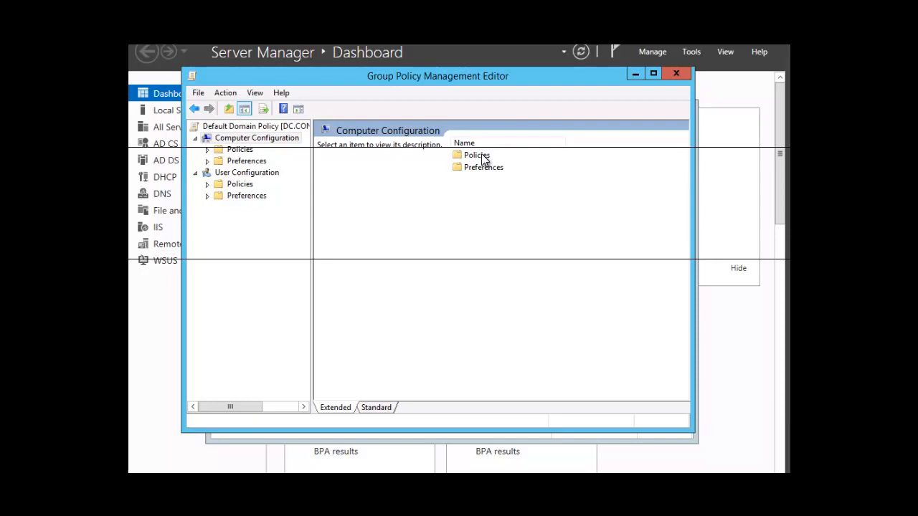
double_click(482, 155)
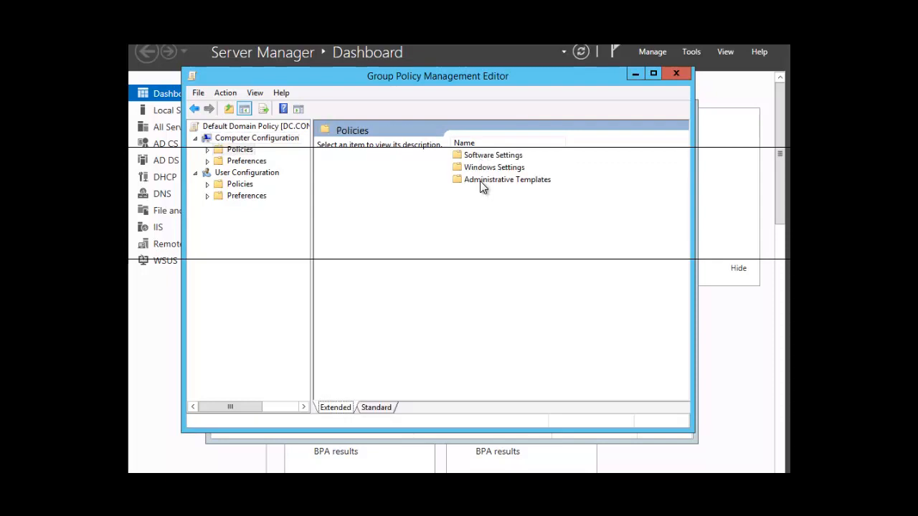
double_click(481, 182)
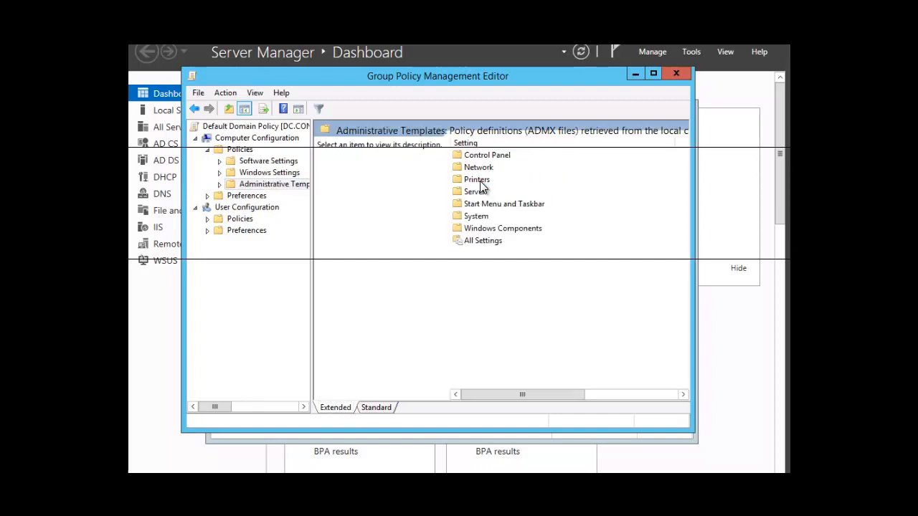
left_click(473, 216)
double_click(473, 217)
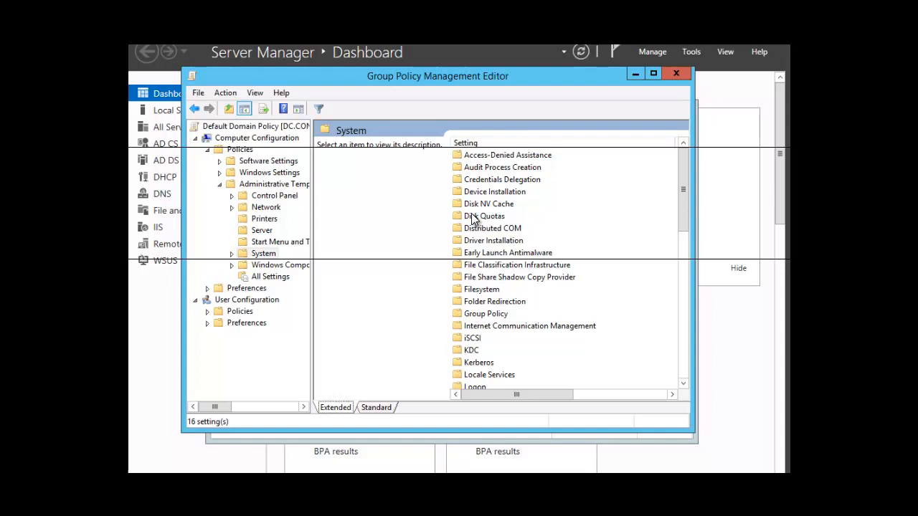
double_click(482, 315)
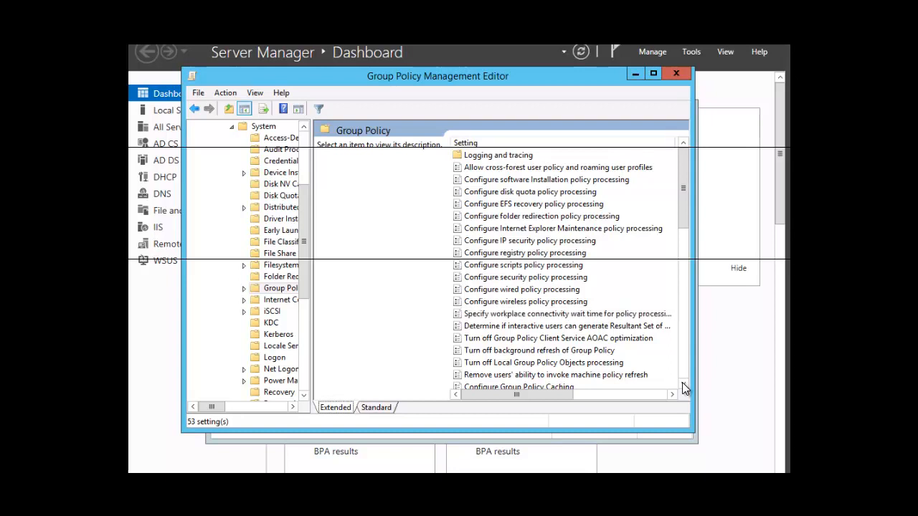
Step: Enable Group Policy slow link detection with a connection speed of 500 Kbps and apply the setting
scroll(682, 382, "down", 1)
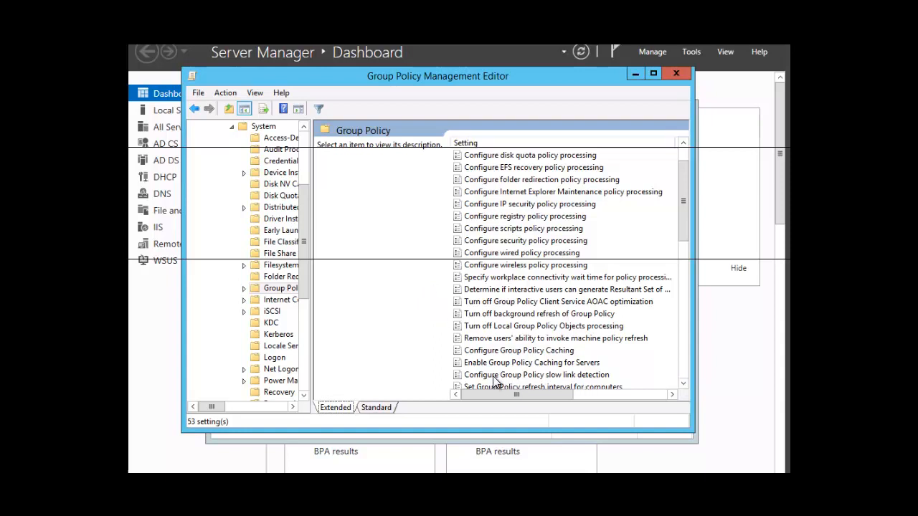
left_click(538, 376)
double_click(540, 376)
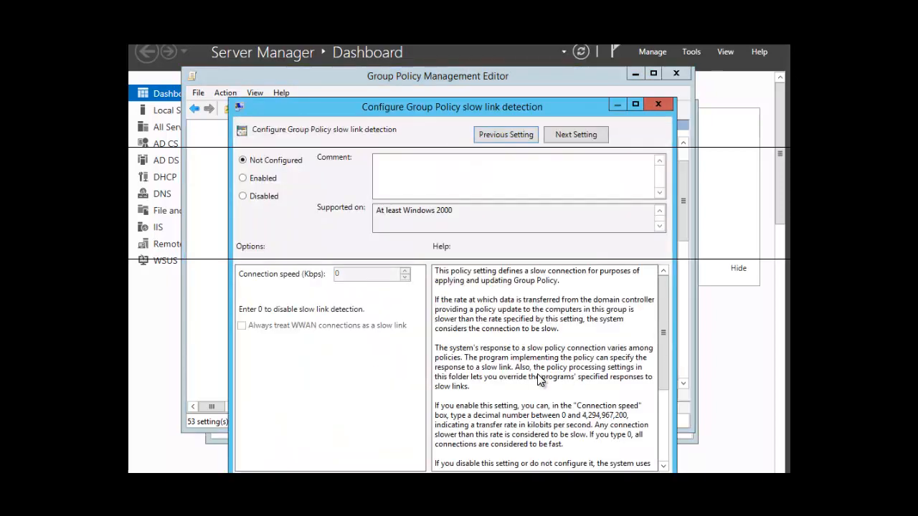
left_click_drag(560, 103, 567, 71)
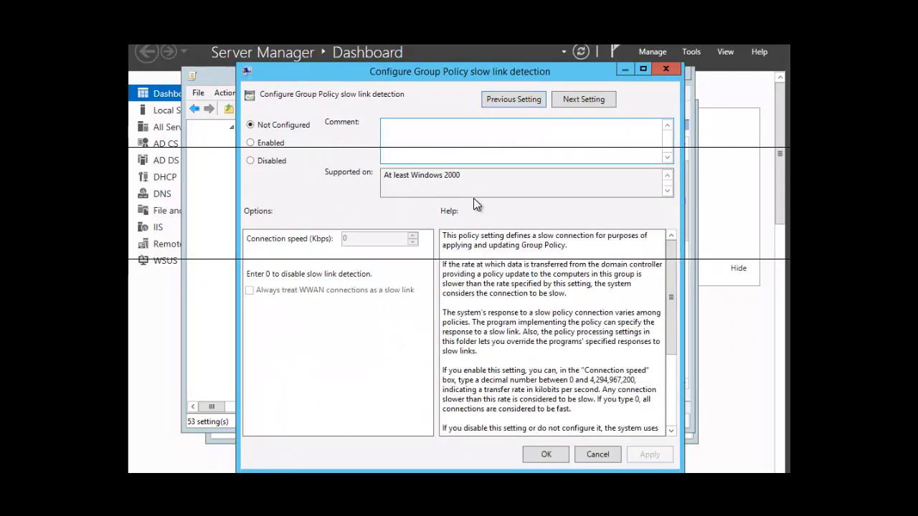
left_click(251, 144)
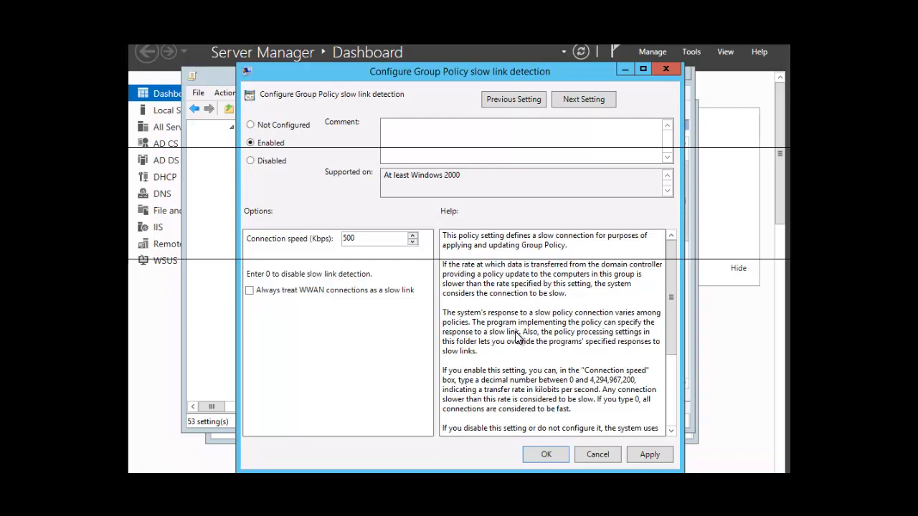
scroll(517, 337, "down", 1)
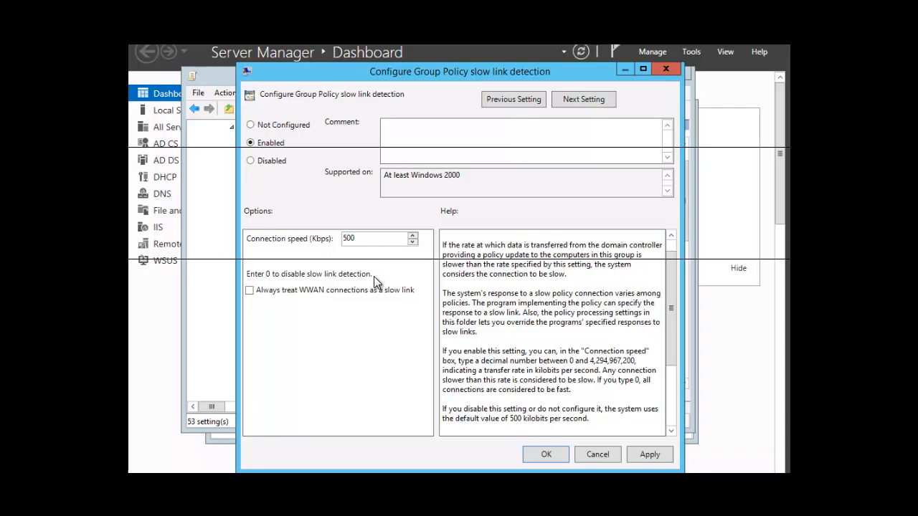
left_click(640, 457)
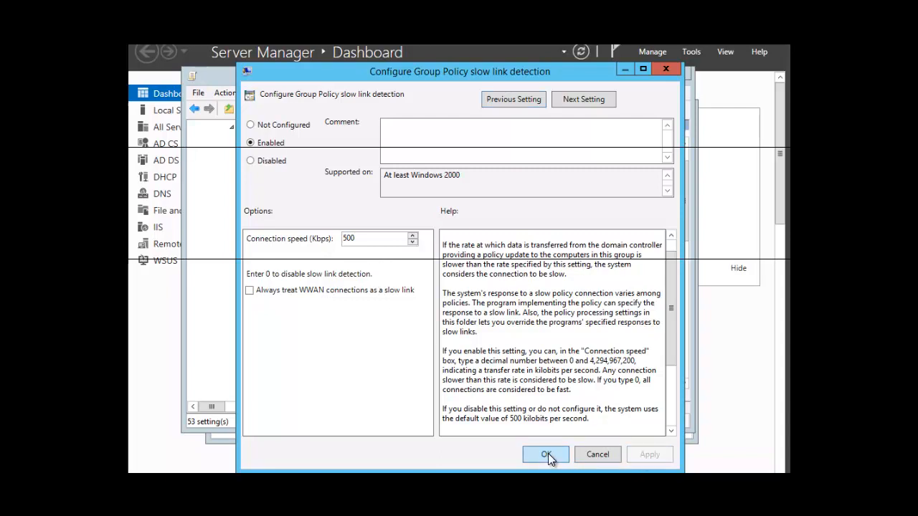
left_click(546, 455)
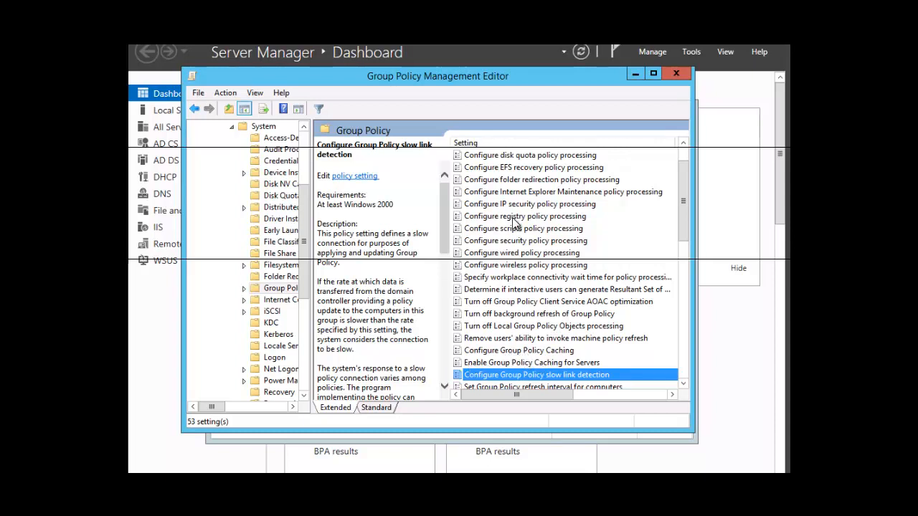
Step: Enable the Configure Group Policy Caching setting in the Default Domain Policy
left_click(523, 351)
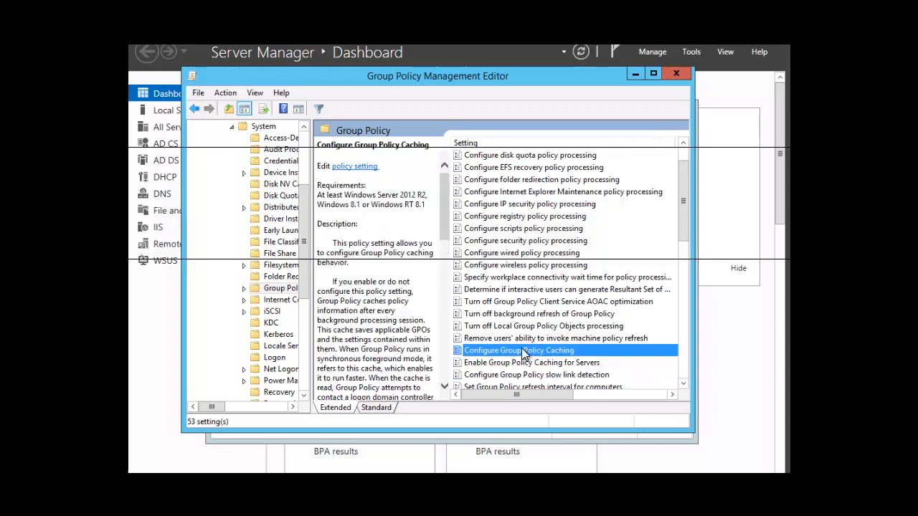
double_click(521, 350)
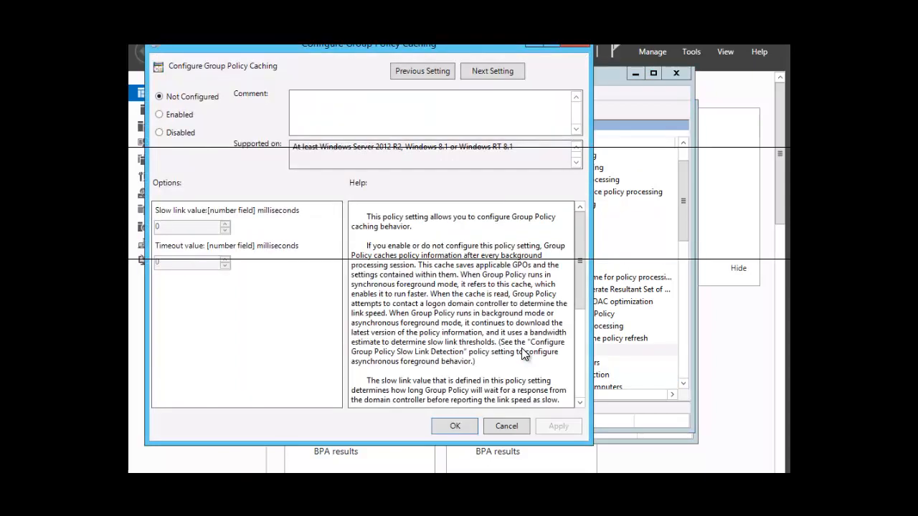
left_click(161, 114)
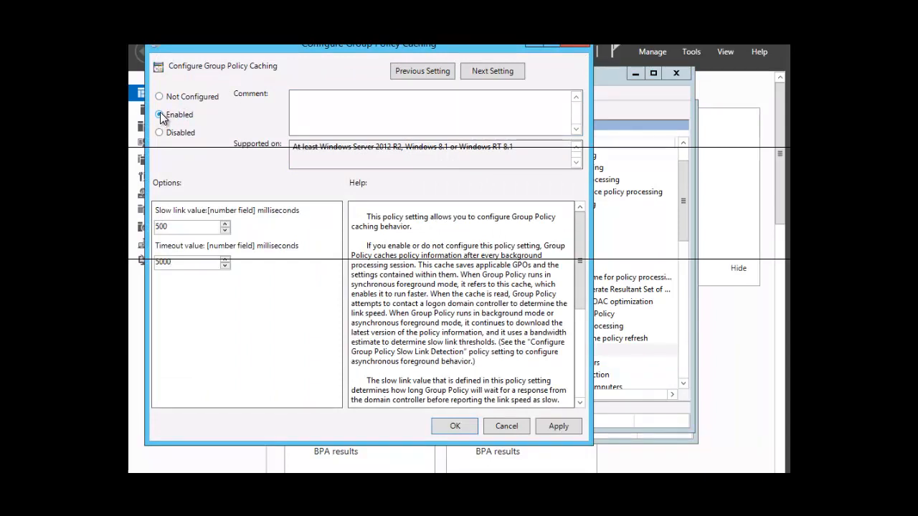